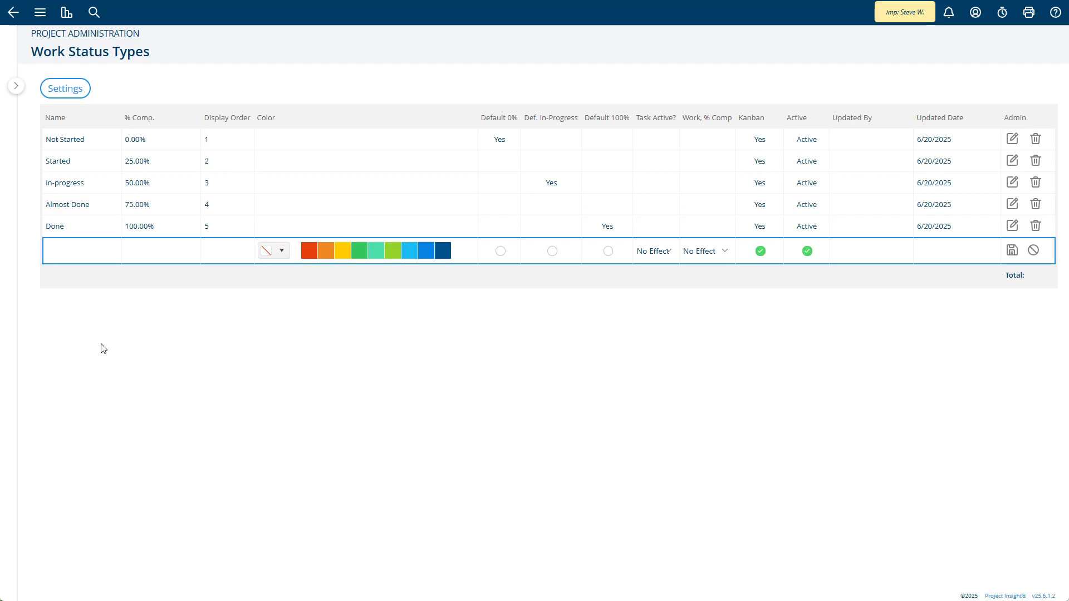
# Step: Add a new work status type named Cancelled and save it
pyautogui.click(57, 255)
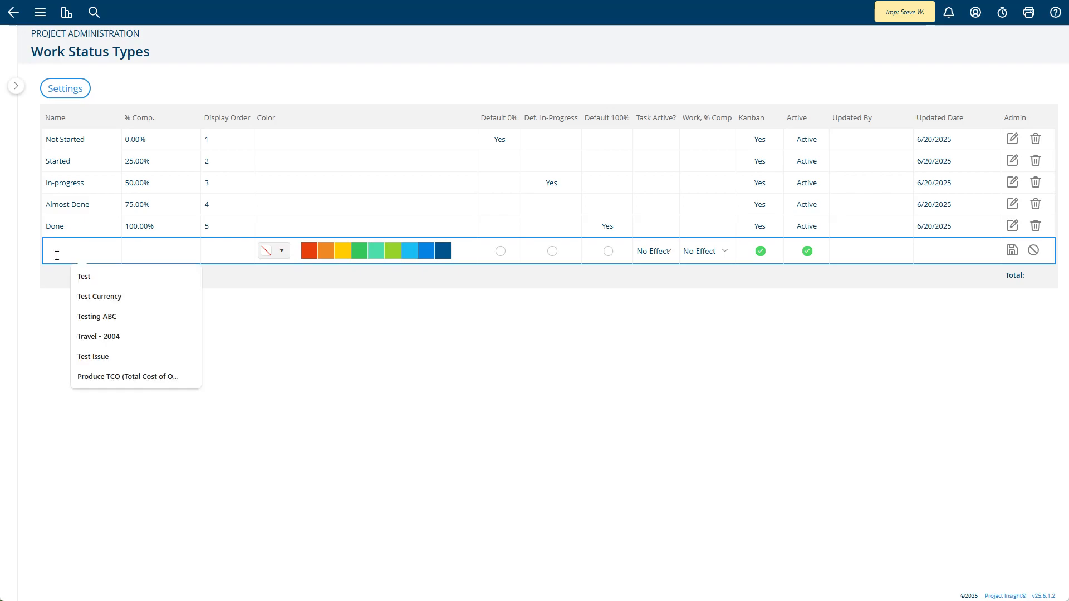
pyautogui.write('Cancelled')
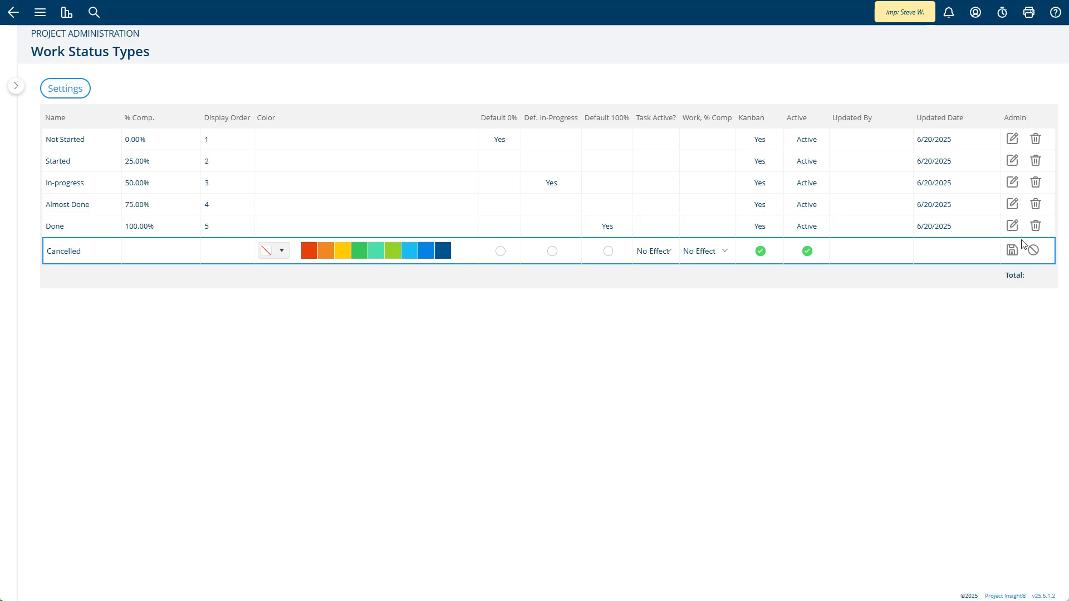
pyautogui.press('Return')
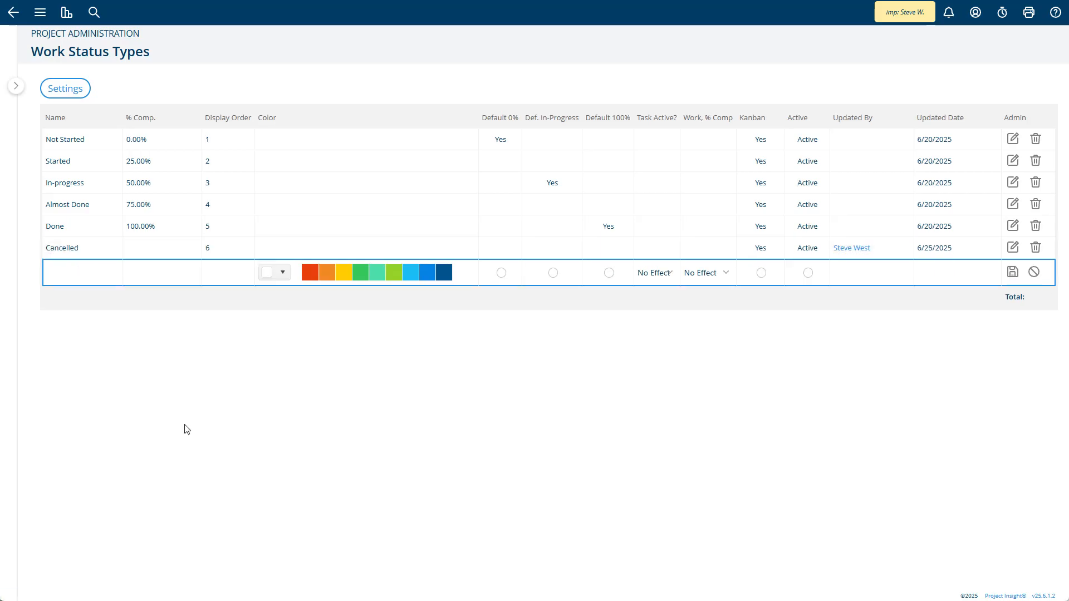
pyautogui.click(91, 246)
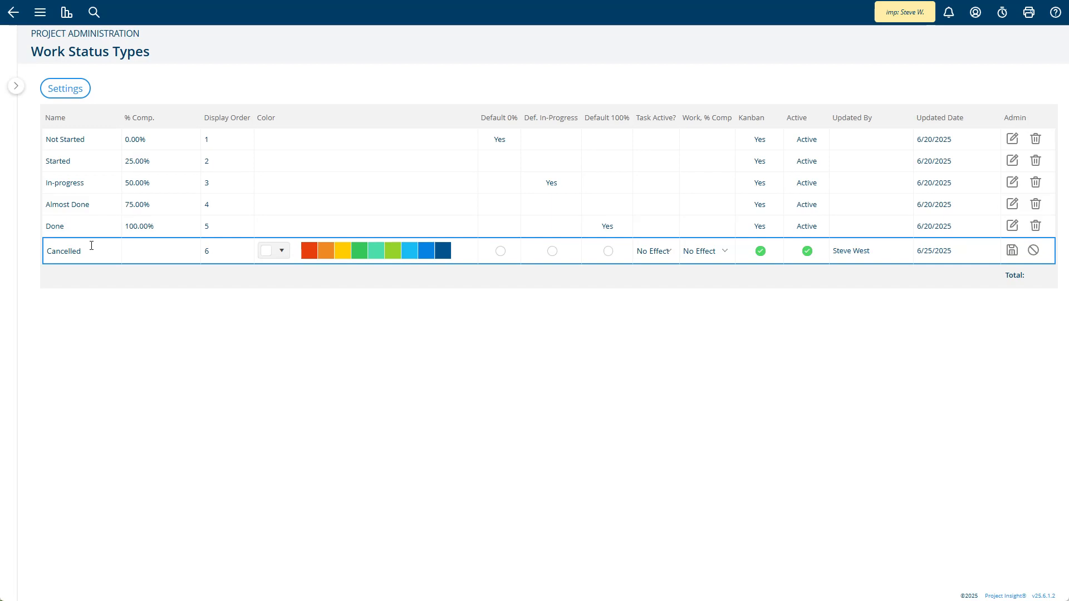
pyautogui.press('Return')
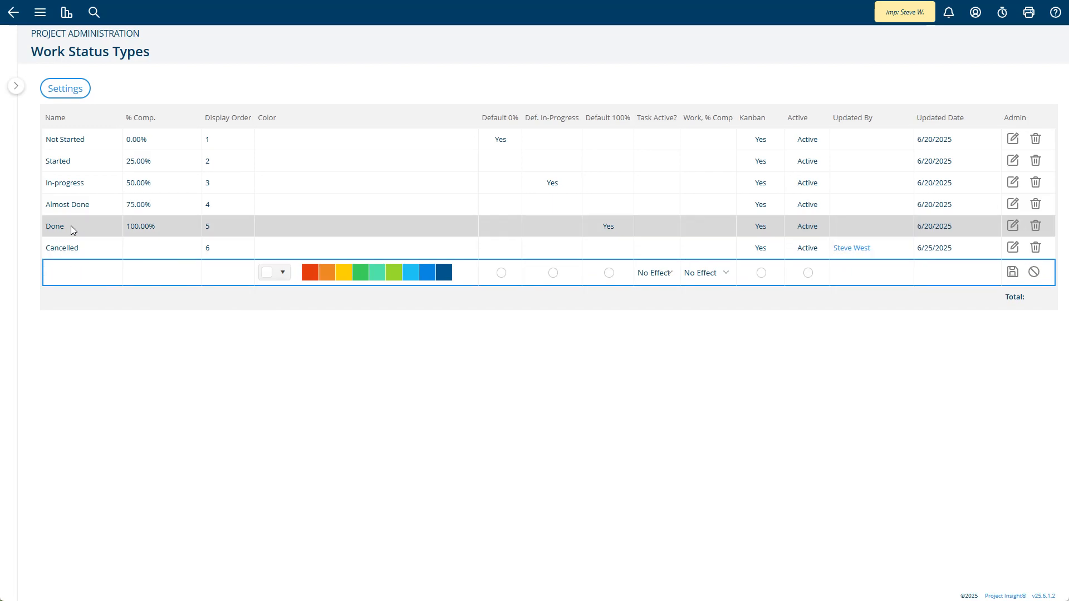
# Step: Set the color of the Done status to green and save the row
pyautogui.click(78, 225)
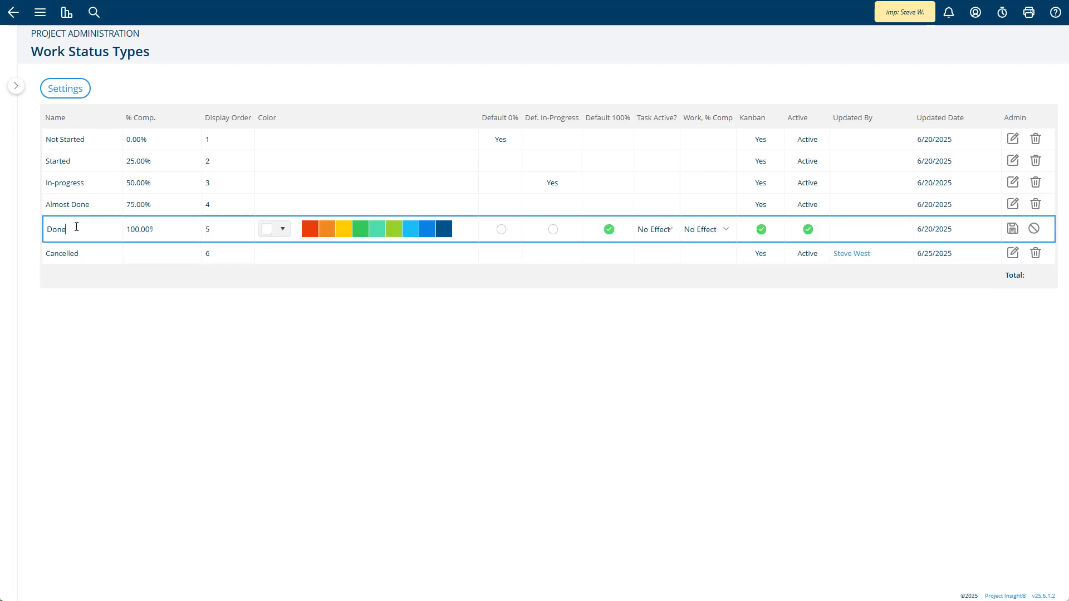
pyautogui.click(357, 232)
pyautogui.press('Return')
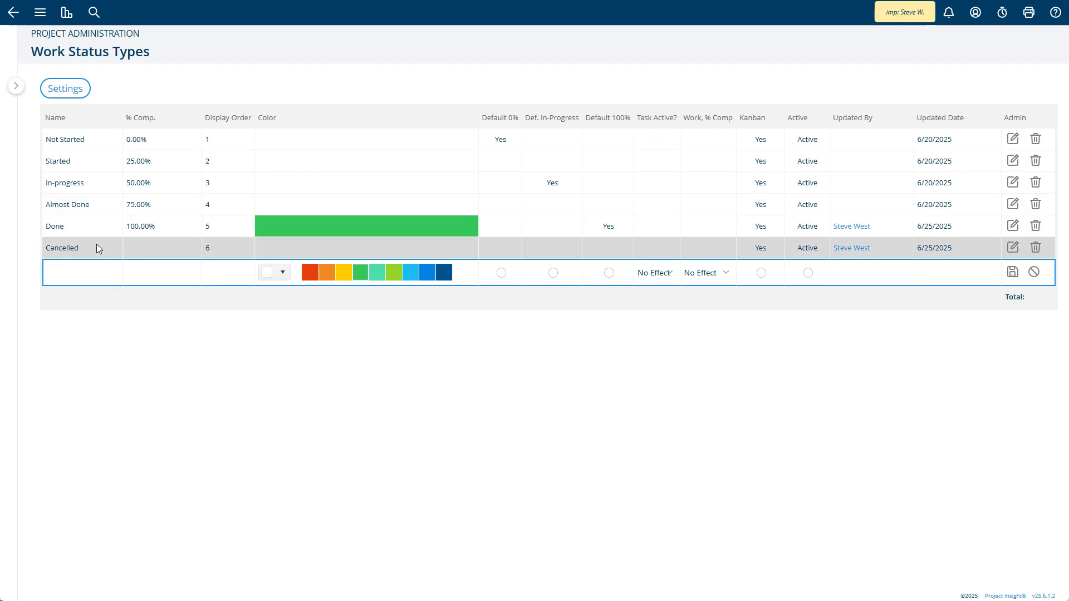
# Step: Set the Cancelled status's Task Active? effect to Task Inactive and save the row
pyautogui.click(659, 252)
pyautogui.click(660, 252)
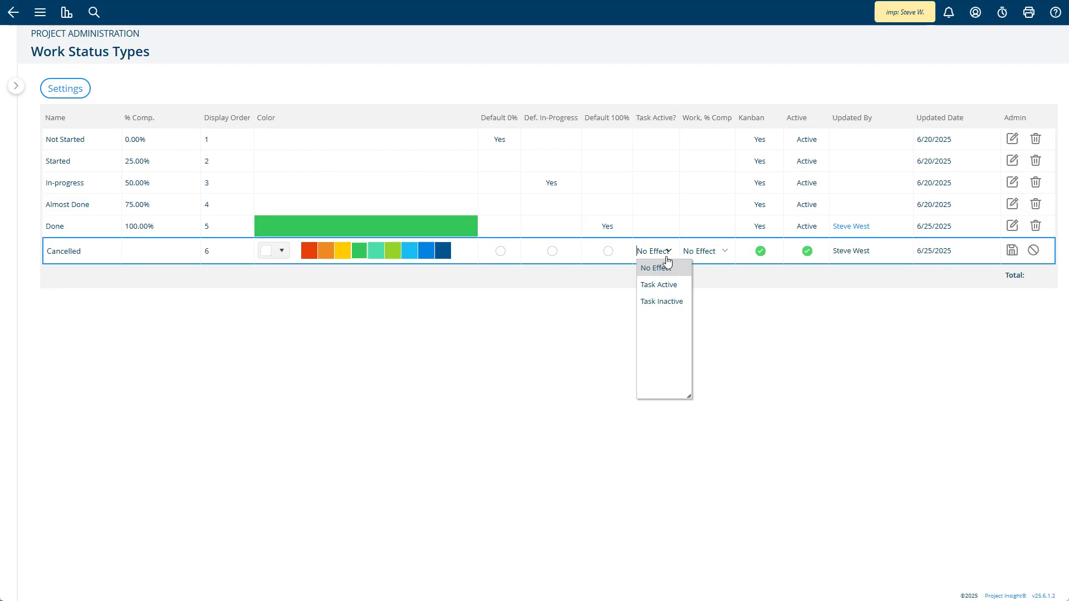
pyautogui.click(667, 300)
pyautogui.click(1012, 250)
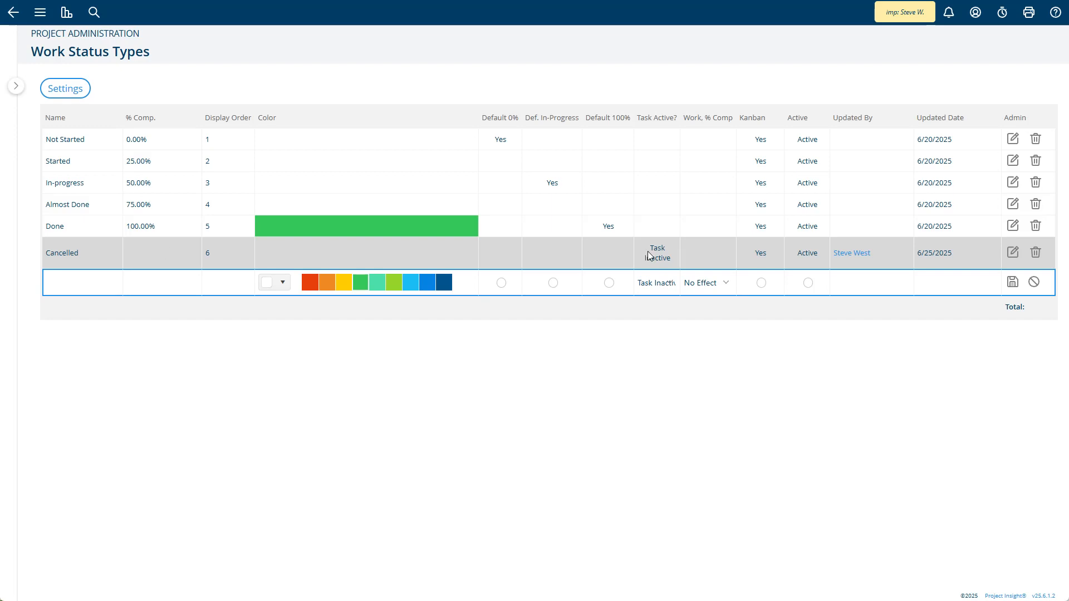
# Step: Set Task Active? to Task Active for the Not Started and Started statuses, saving each row
pyautogui.click(648, 143)
pyautogui.click(656, 143)
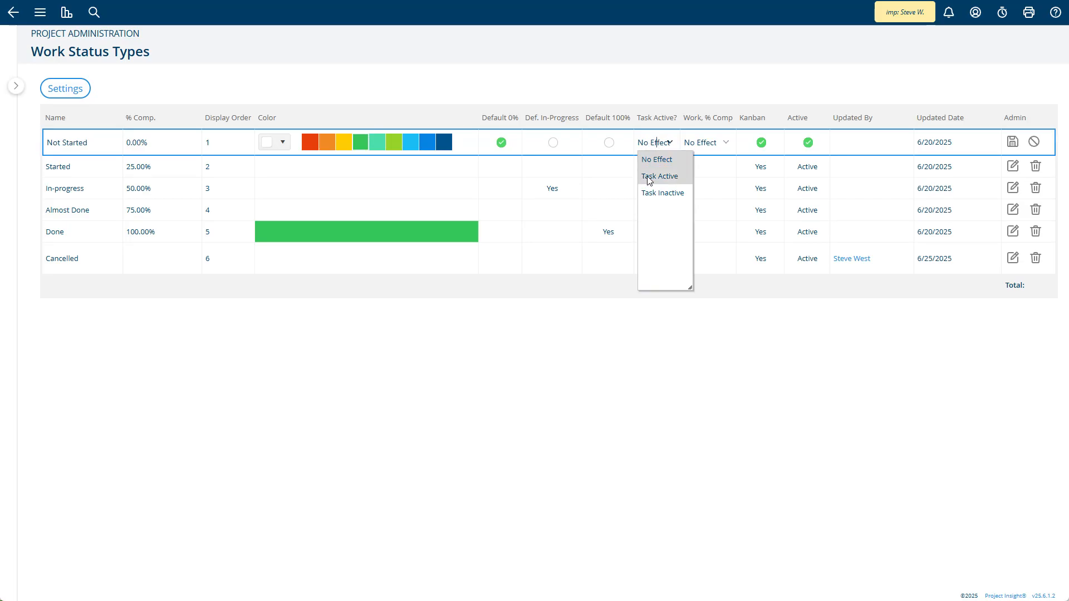
pyautogui.click(651, 177)
pyautogui.click(1013, 142)
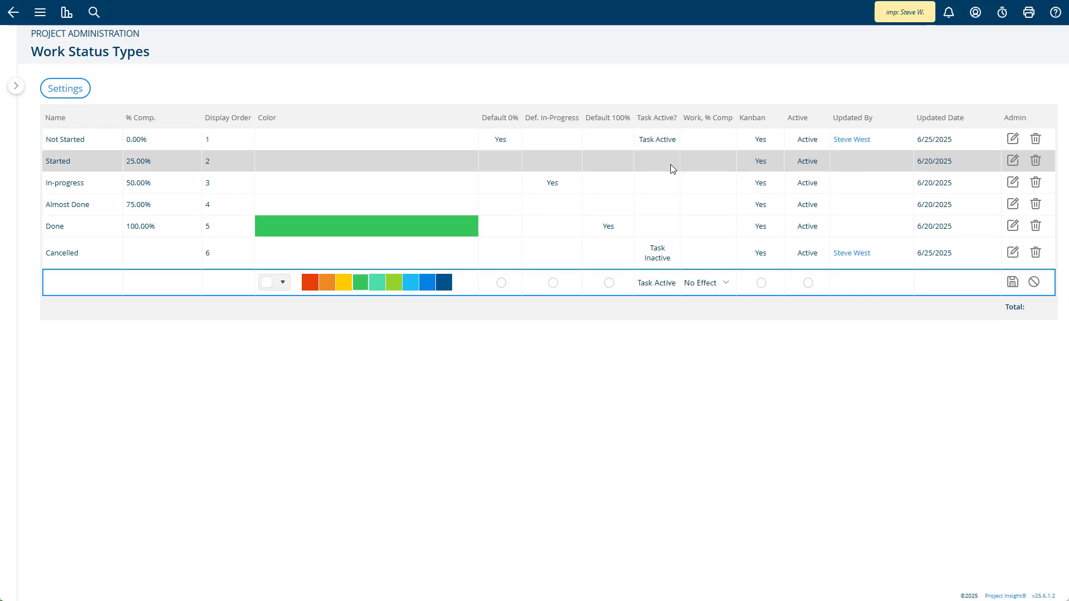
pyautogui.click(670, 165)
pyautogui.click(669, 165)
pyautogui.click(656, 198)
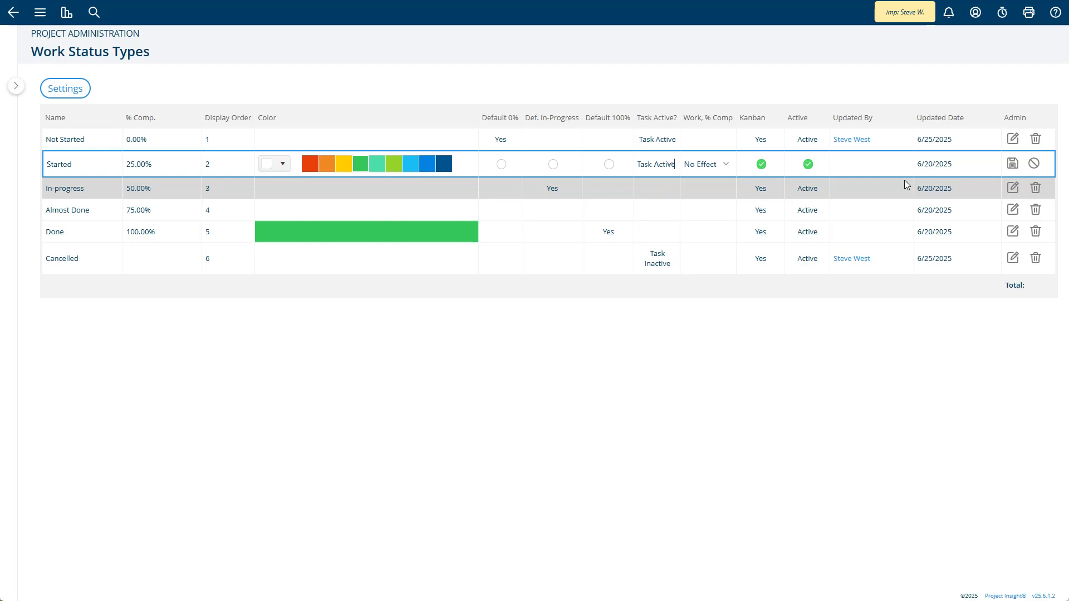
pyautogui.click(1013, 163)
# Step: Set Task Active? to Task Active for the In-progress and Almost Done statuses, saving each row
pyautogui.click(664, 193)
pyautogui.click(659, 188)
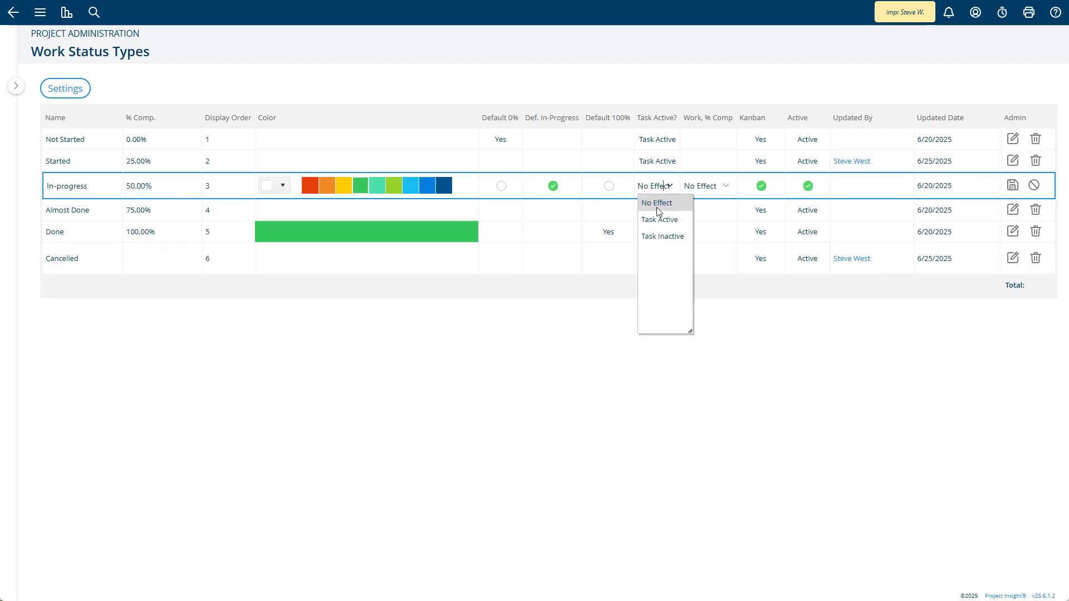
pyautogui.click(656, 218)
pyautogui.click(1013, 186)
pyautogui.click(663, 210)
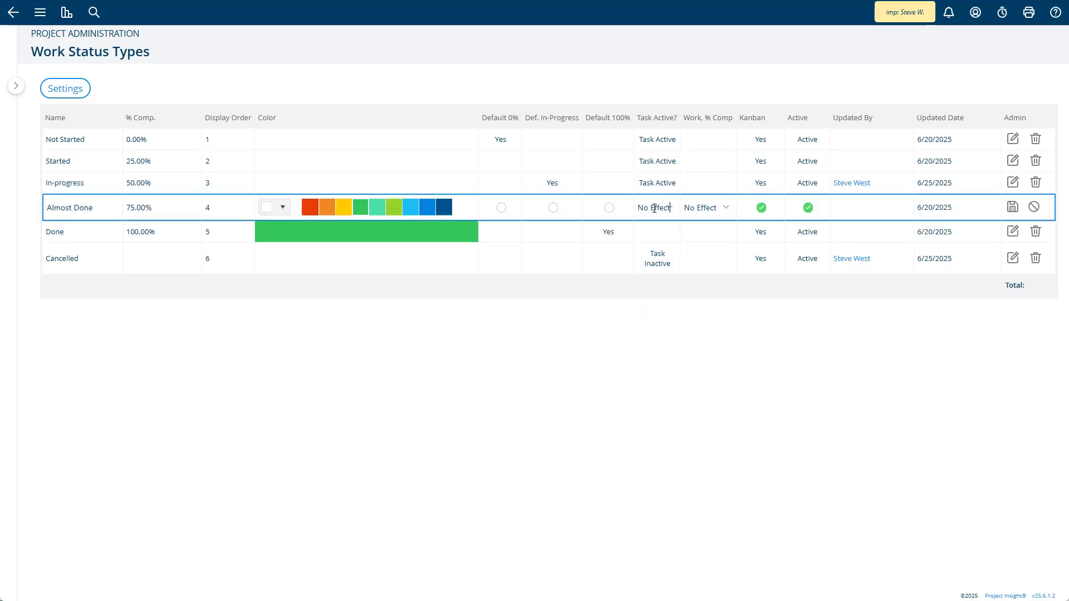
pyautogui.click(663, 208)
pyautogui.click(656, 242)
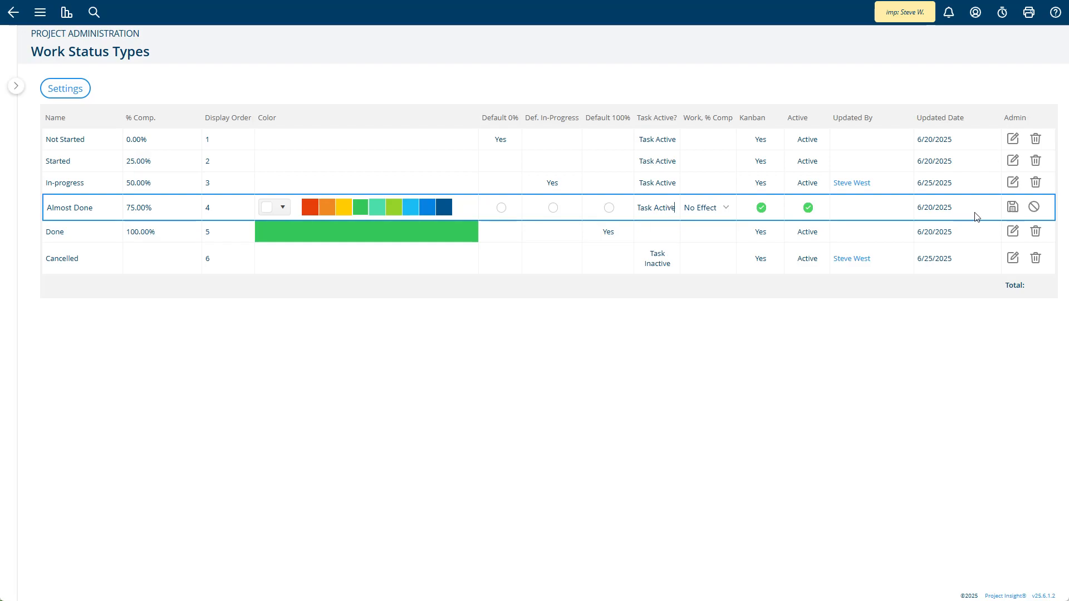
pyautogui.click(1013, 207)
# Step: Set the Done status's Task Active? effect to Task Active and save the row
pyautogui.click(661, 234)
pyautogui.click(657, 230)
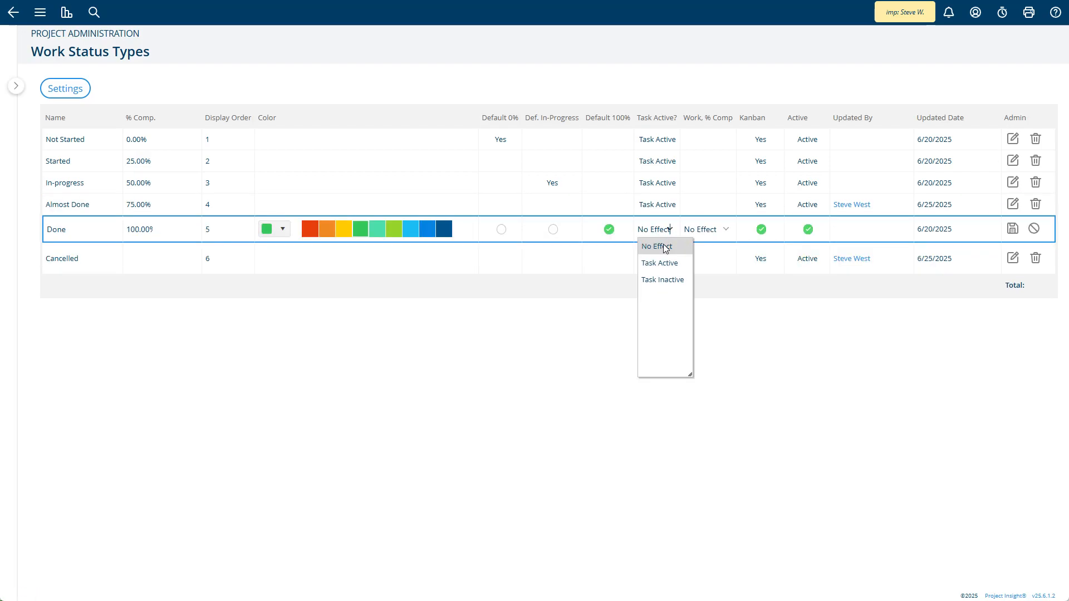
pyautogui.click(657, 262)
pyautogui.click(1011, 228)
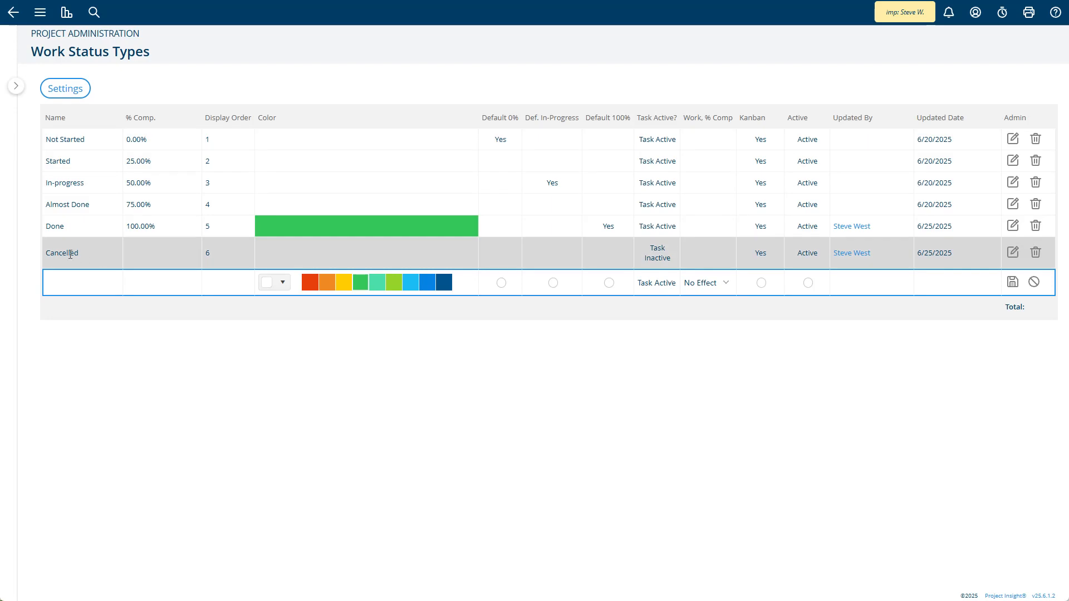
# Step: Set the Work, % Comp effect of the Cancelled status to Exclude Work & % and save the row
pyautogui.click(710, 252)
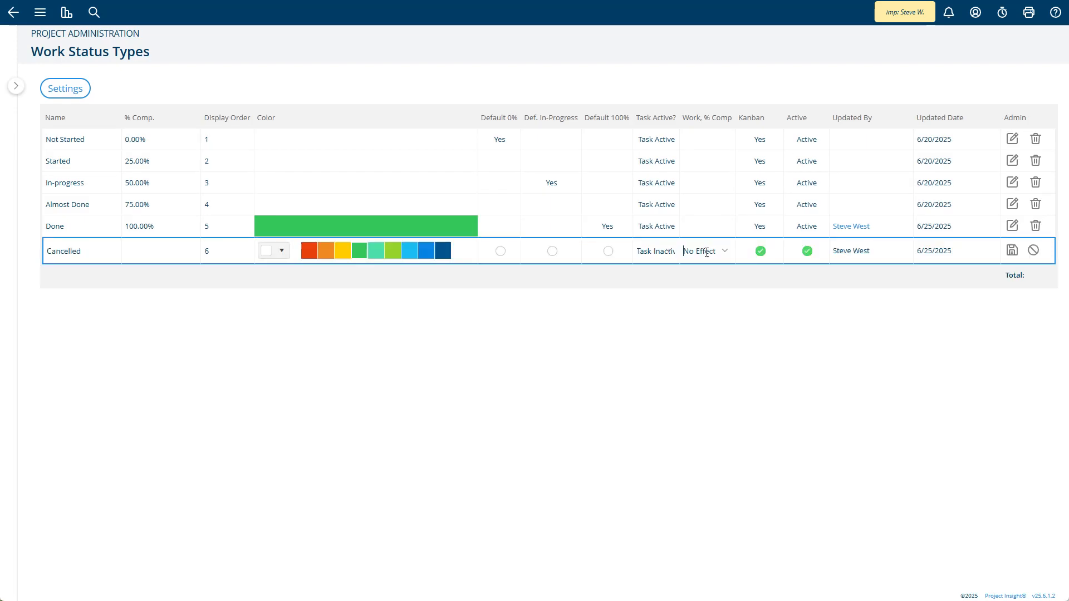
pyautogui.click(716, 251)
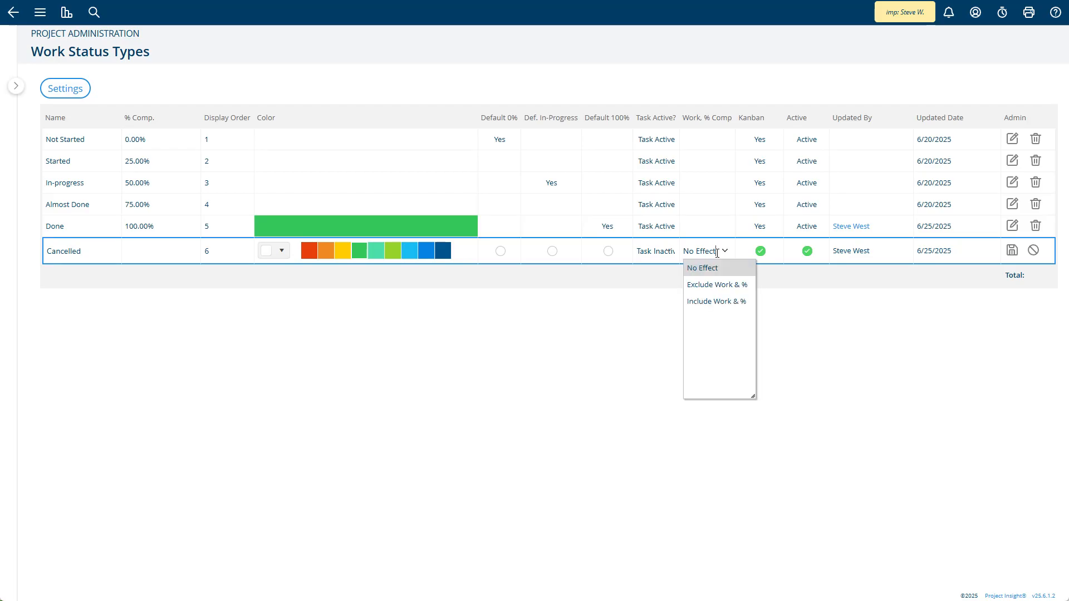
pyautogui.click(700, 289)
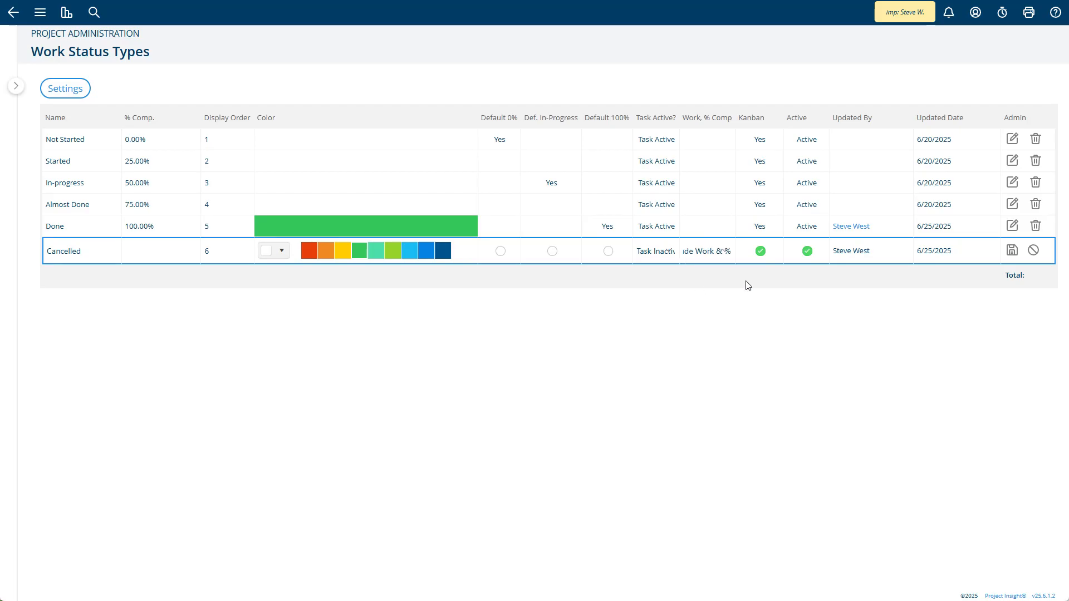
pyautogui.click(1012, 251)
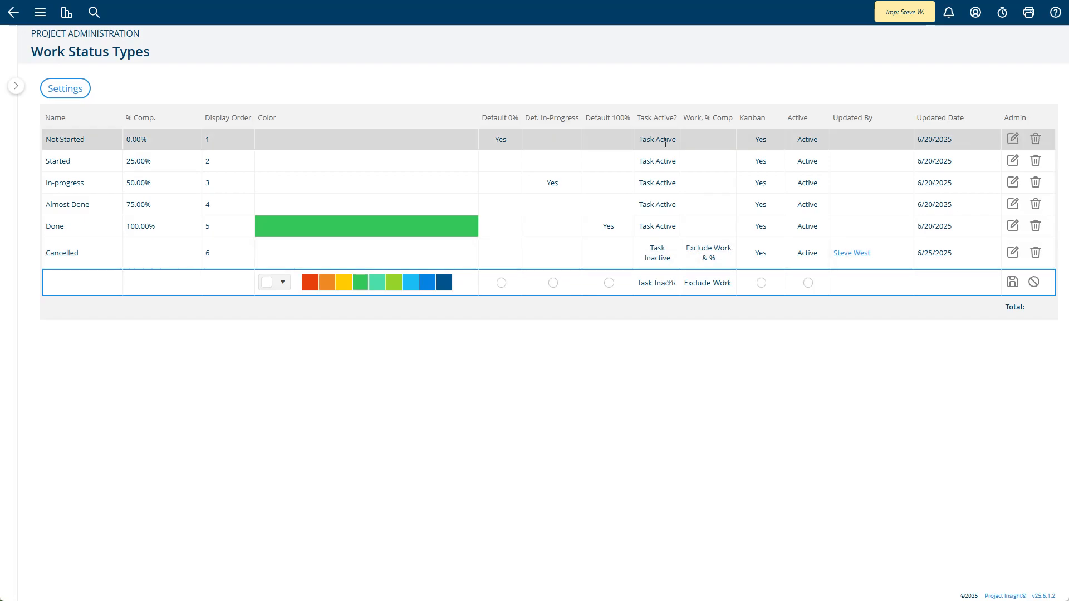
# Step: Set the Work, % Comp effect to Include Work & % for the Not Started and Started statuses
pyautogui.click(713, 142)
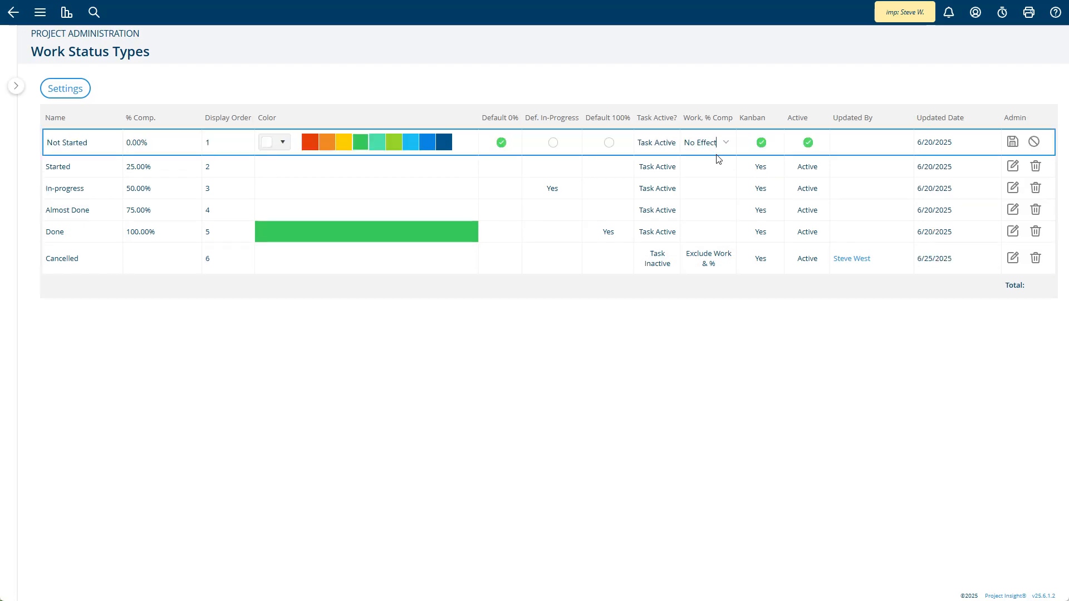
pyautogui.click(719, 143)
pyautogui.click(715, 193)
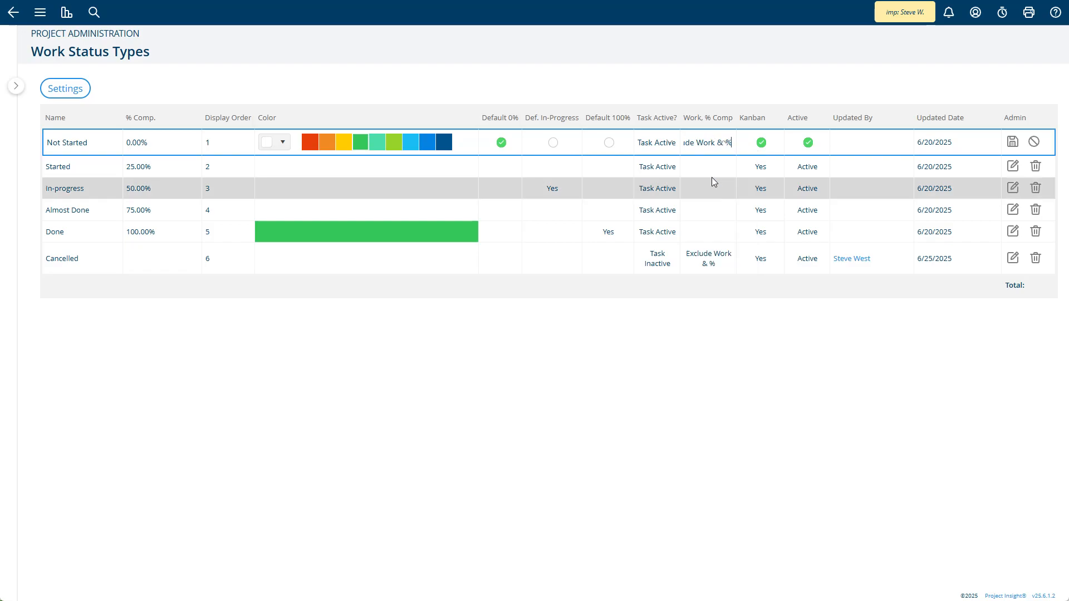
pyautogui.click(711, 170)
pyautogui.click(711, 172)
pyautogui.click(715, 225)
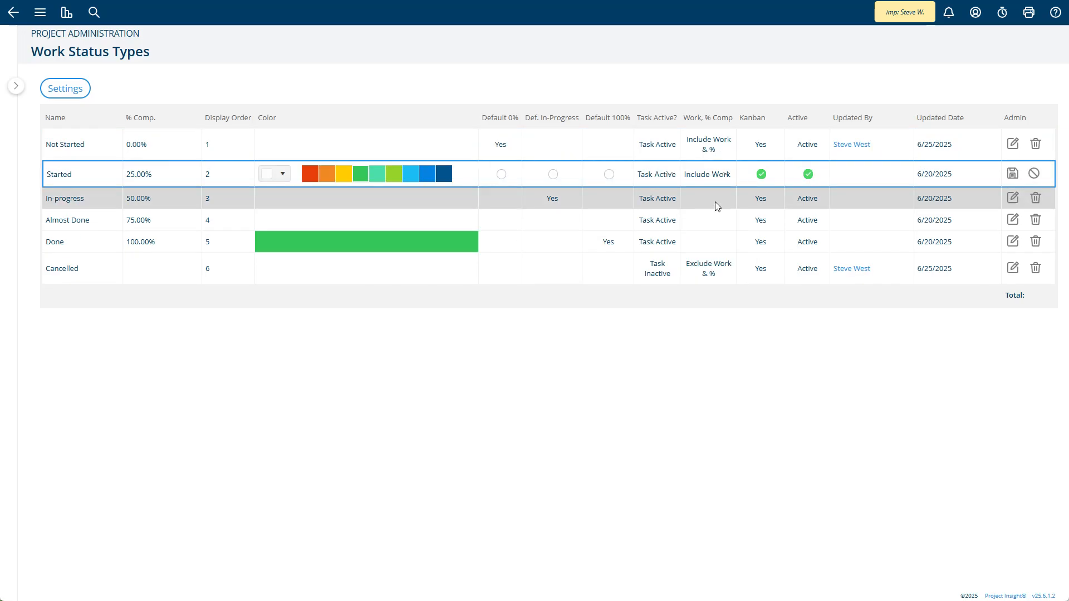
# Step: Set the Work, % Comp effect to Include Work & % for the In-progress and Almost Done statuses
pyautogui.click(715, 204)
pyautogui.click(712, 207)
pyautogui.click(716, 256)
pyautogui.click(712, 230)
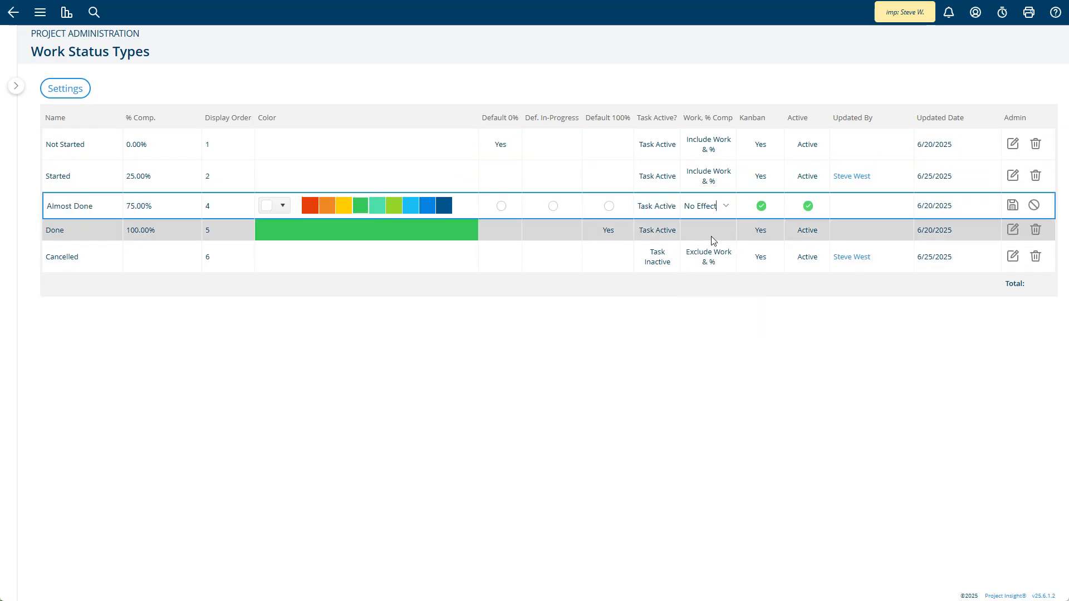
pyautogui.click(714, 238)
pyautogui.click(712, 288)
# Step: Set the Work, % Comp effect of the Done status to Include Work & % and save the row
pyautogui.click(710, 262)
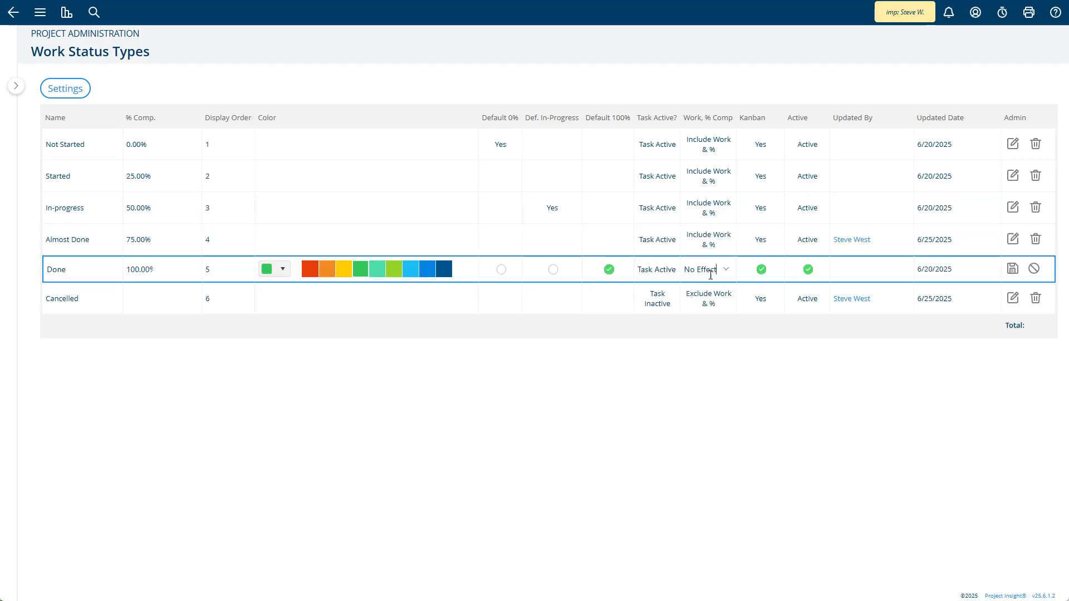
pyautogui.click(709, 269)
pyautogui.click(704, 321)
pyautogui.click(1012, 269)
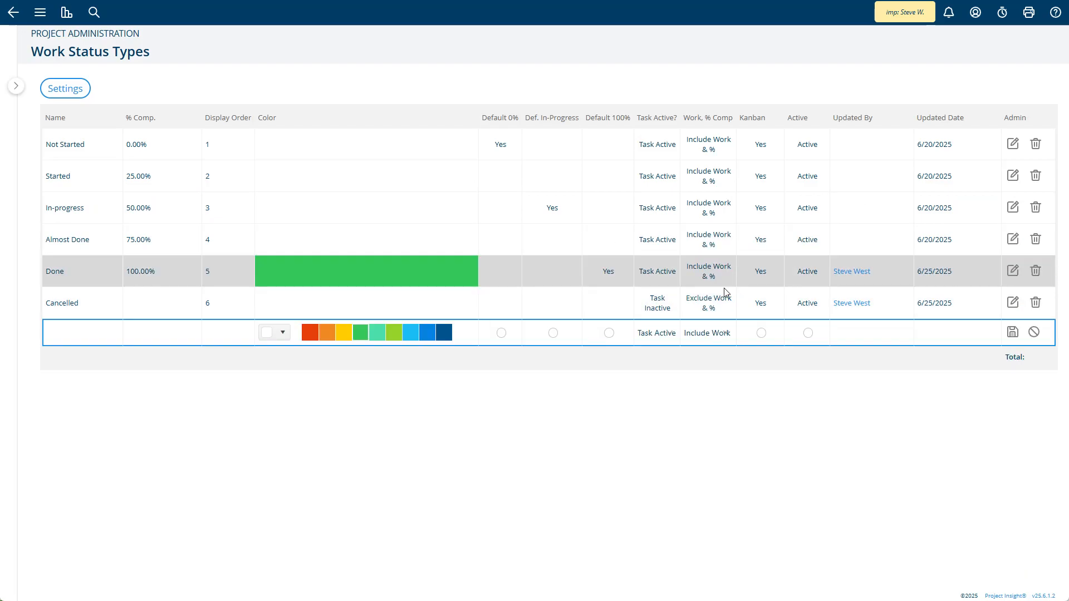
pyautogui.click(721, 333)
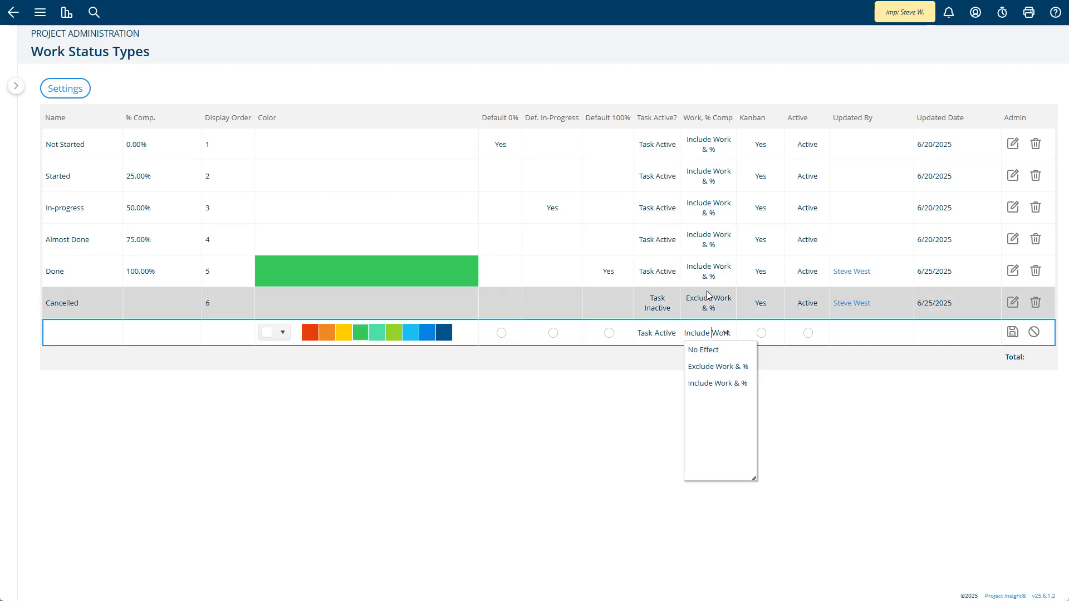
pyautogui.click(696, 83)
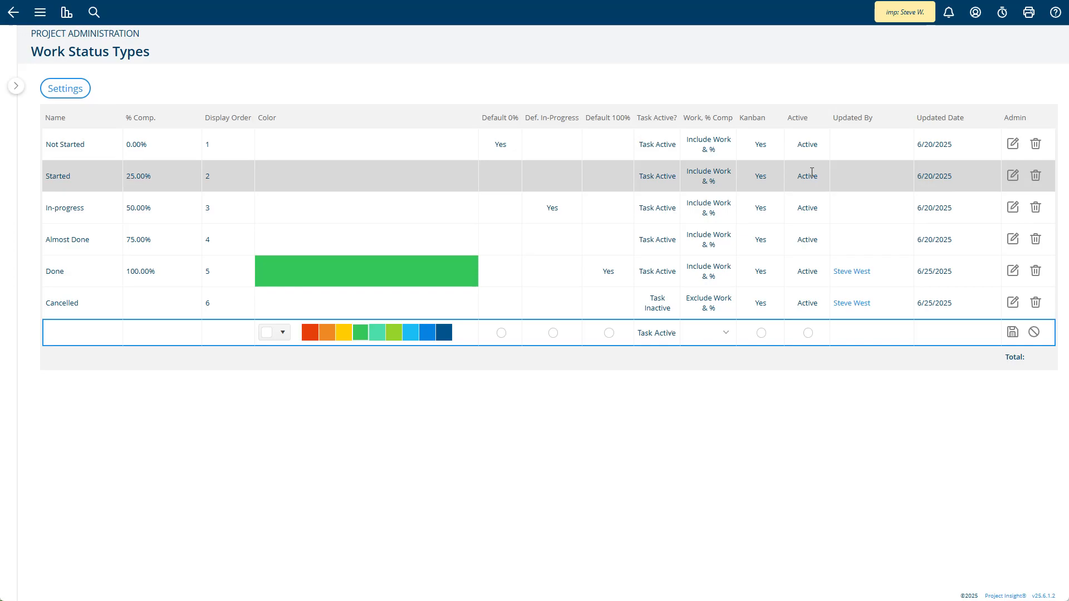
# Step: Make the Started status not active and save the row
pyautogui.click(1011, 176)
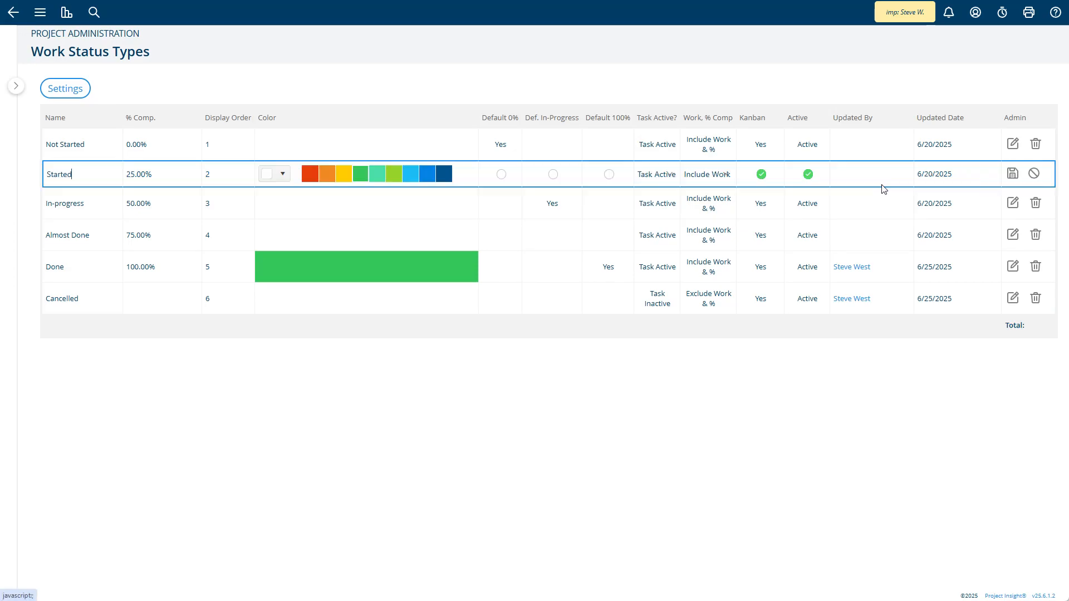
pyautogui.click(808, 175)
pyautogui.click(1012, 174)
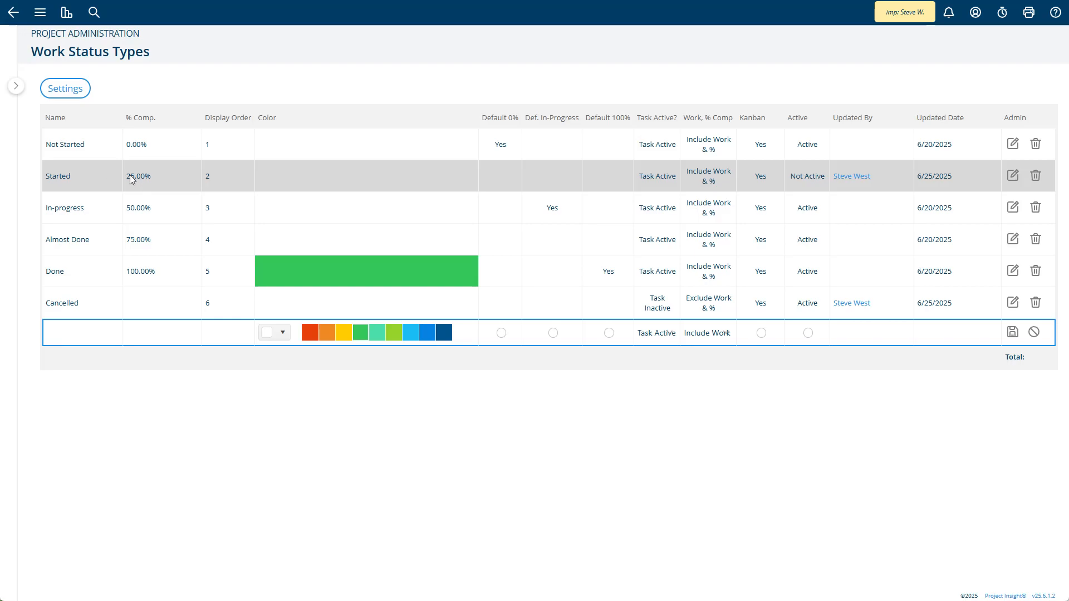
# Step: Reactivate the Started status and save the row
pyautogui.click(1012, 175)
pyautogui.click(807, 174)
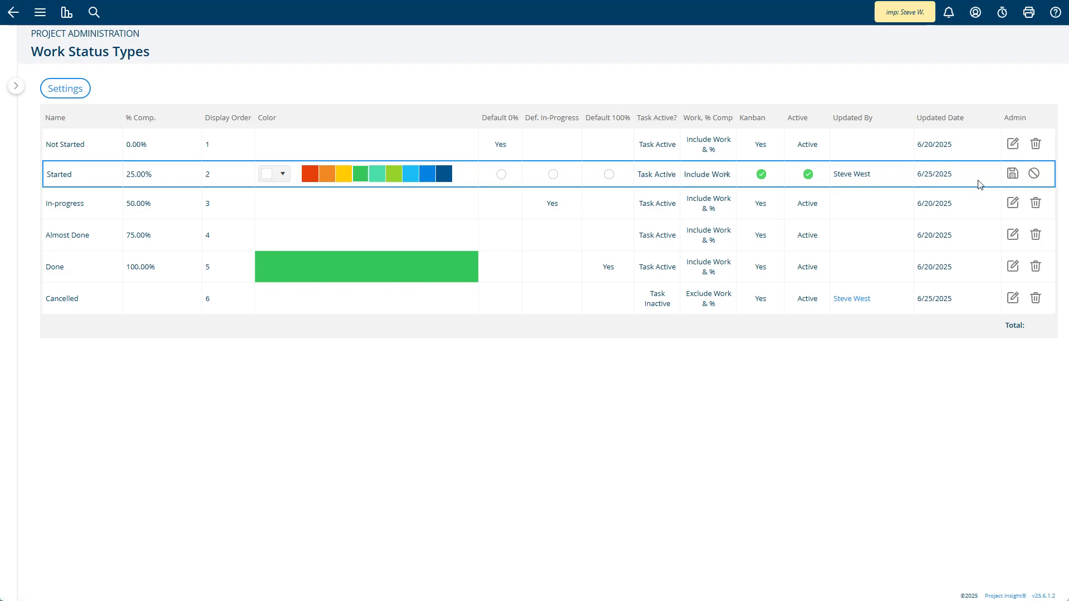
pyautogui.click(1013, 173)
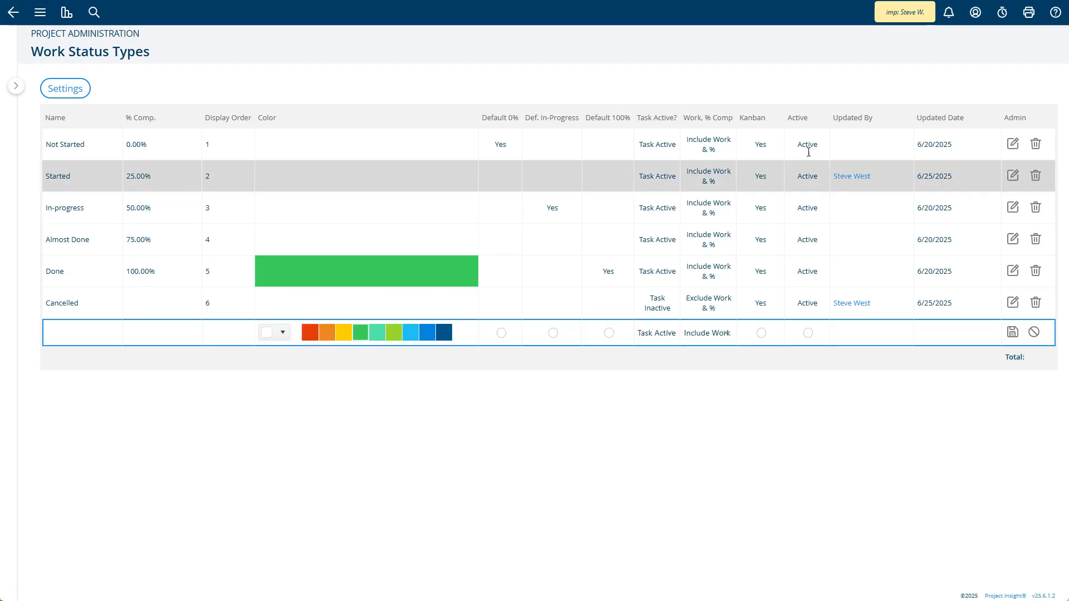